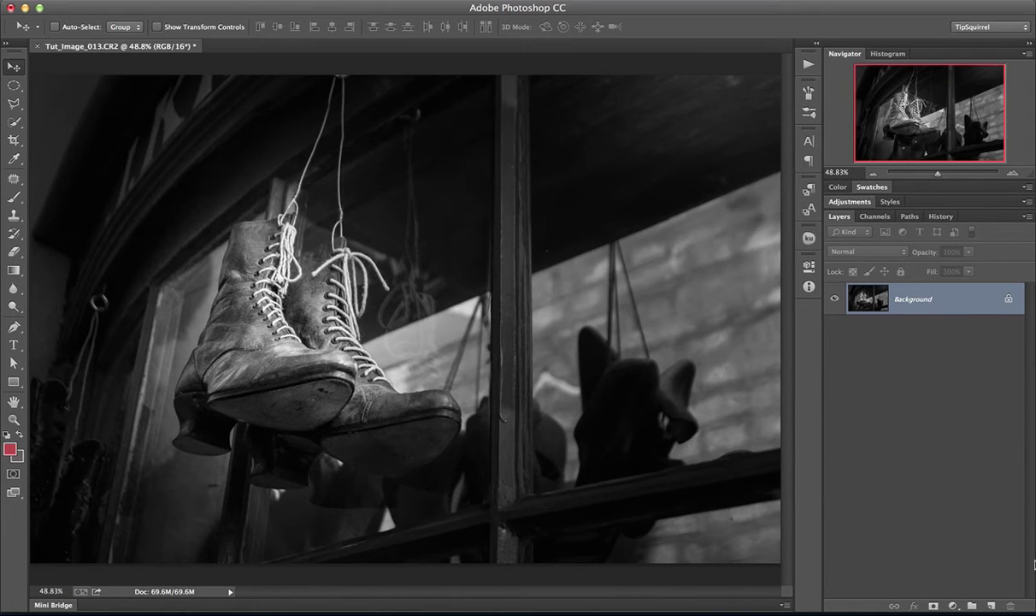
# Check the boots photo at 100%, convert the Background layer to a smart object, then fit the photo to the window.
pyautogui.press('super+1')
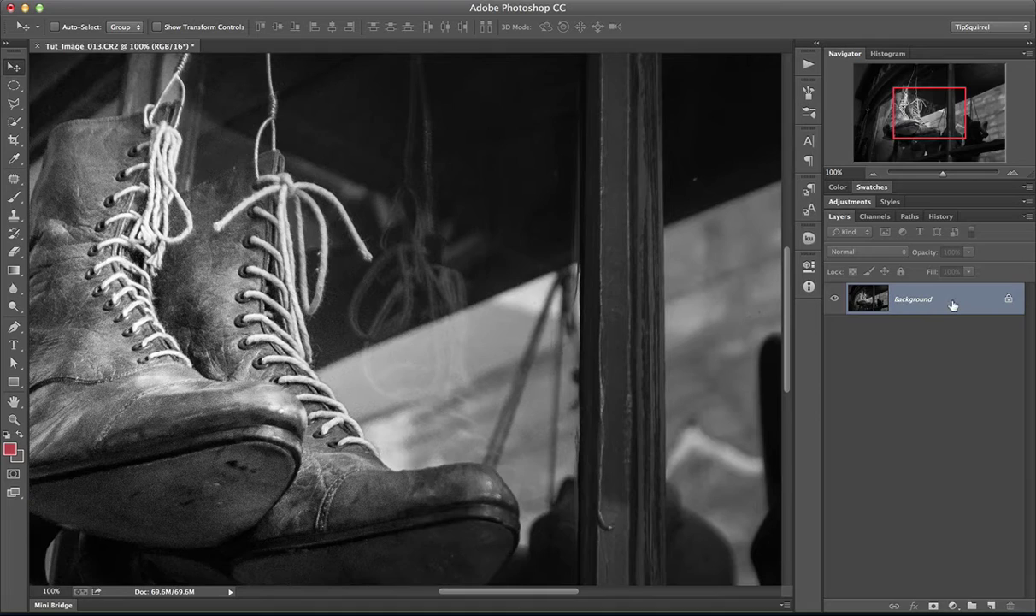
pyautogui.rightClick(904, 300)
pyautogui.click(868, 364)
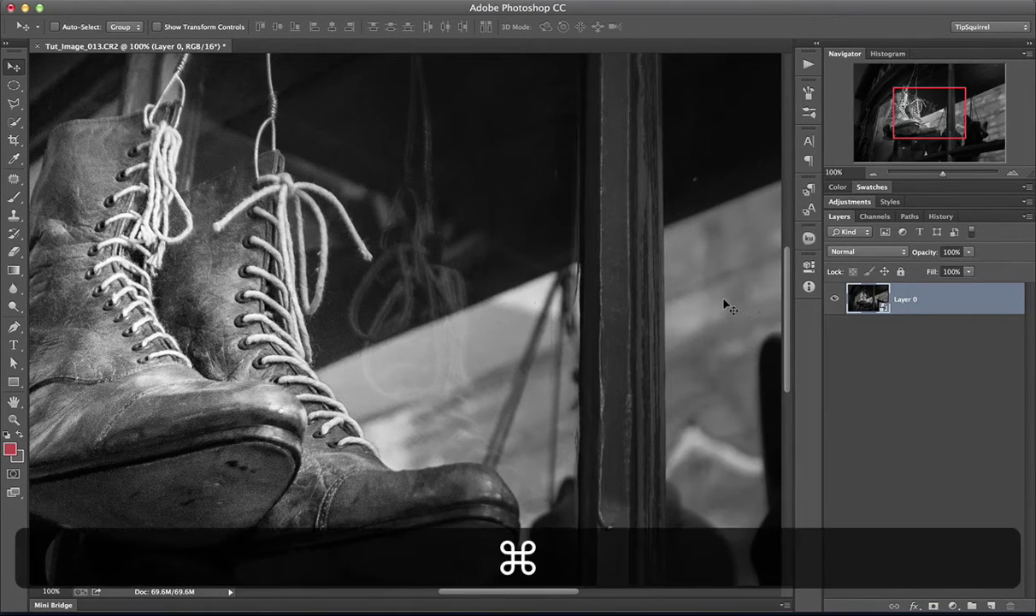
pyautogui.press('super+0')
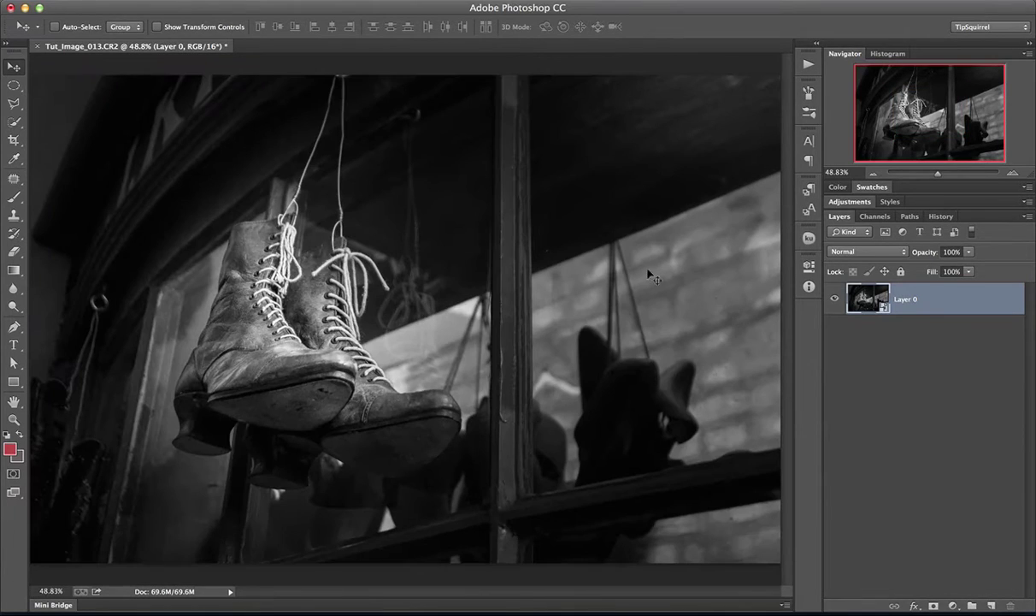
# Launch Filter > Sharpen > Shake Reduction on the boots smart object.
pyautogui.click(328, 3)
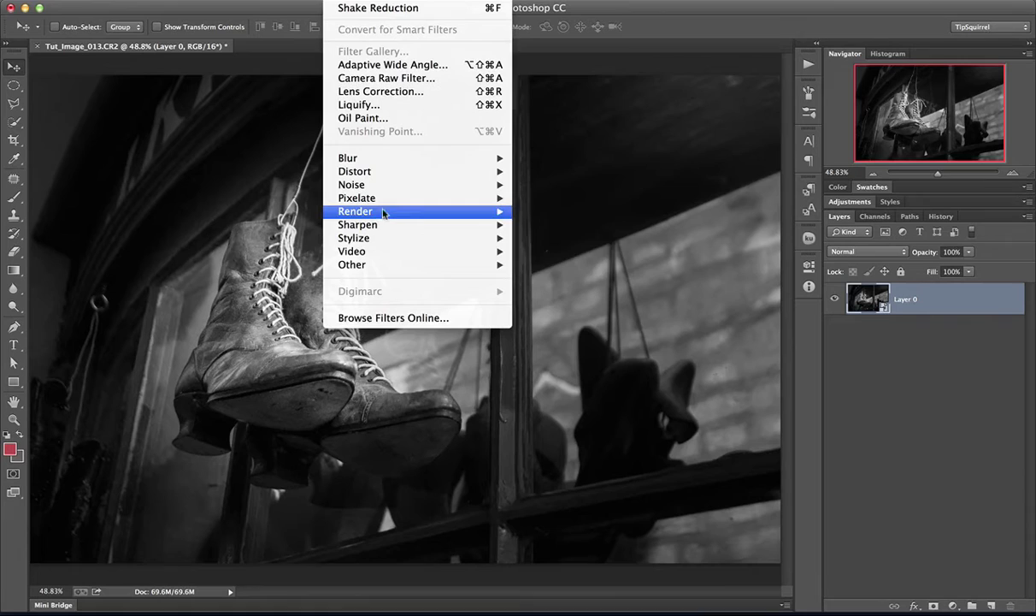
pyautogui.moveTo(393, 224)
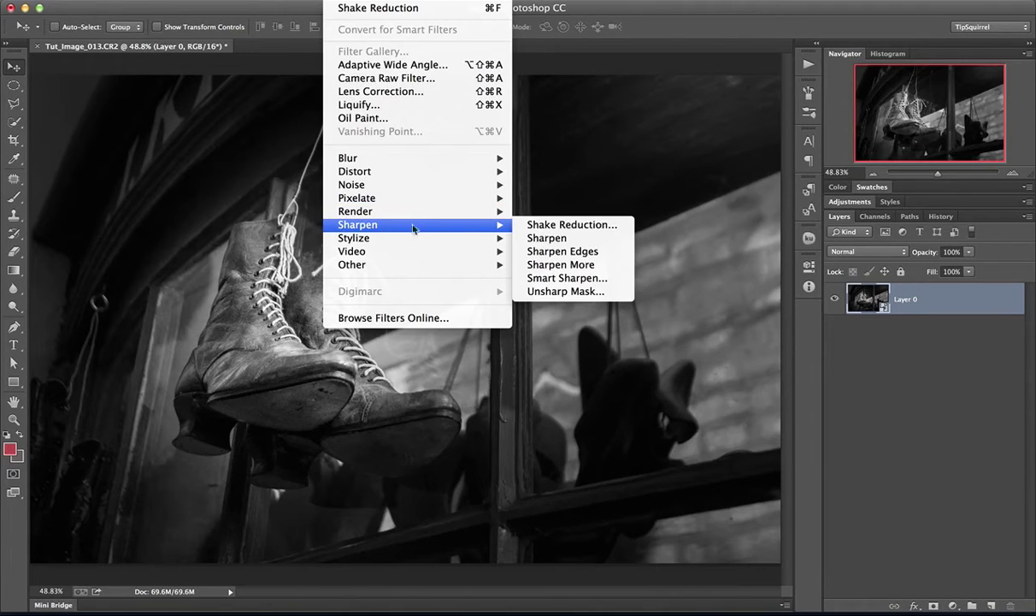
pyautogui.click(577, 225)
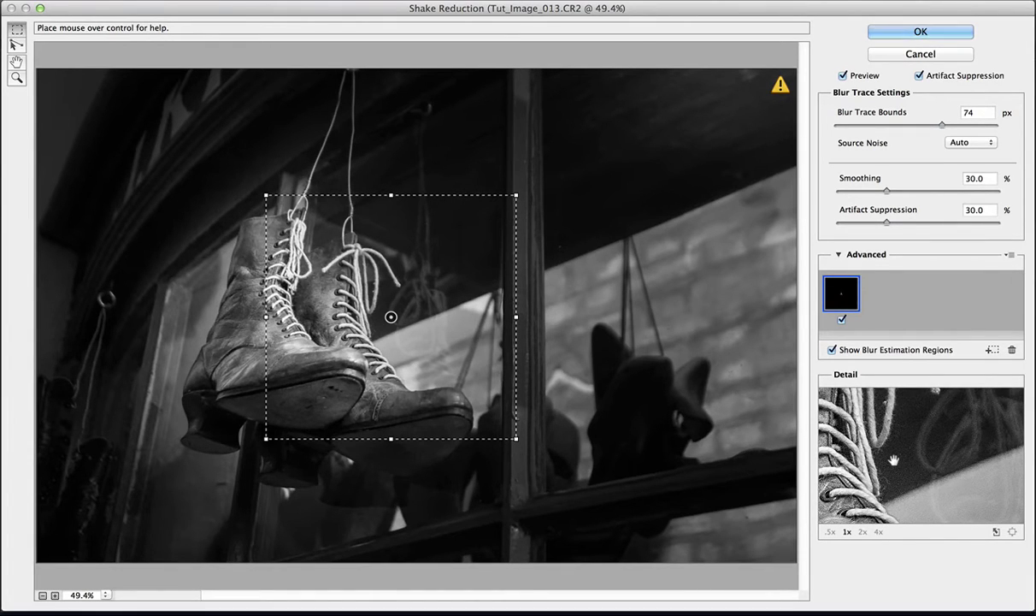
pyautogui.moveTo(893, 462); pyautogui.dragTo(1024, 461)
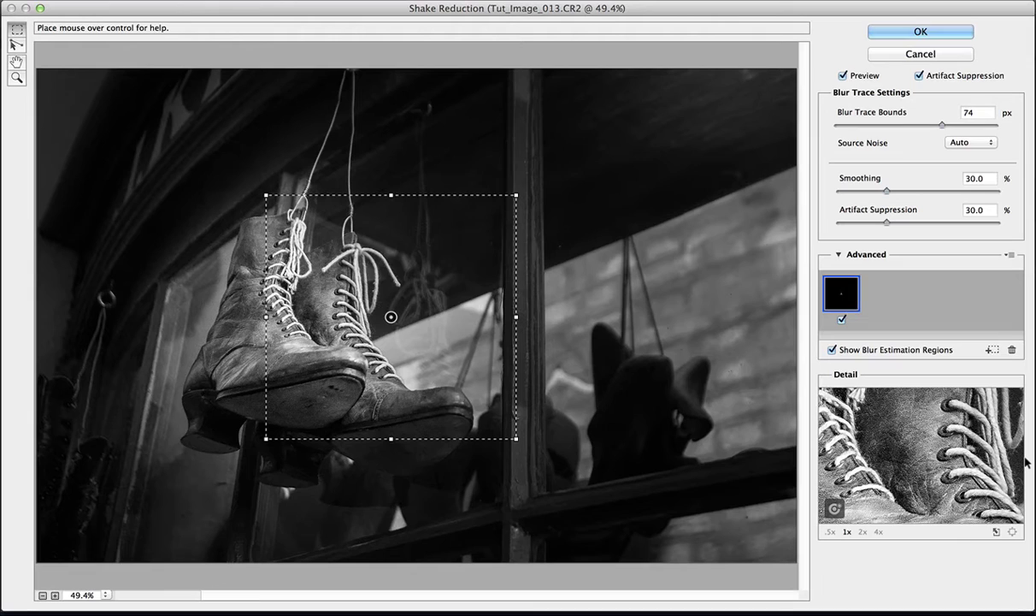
pyautogui.click(908, 446)
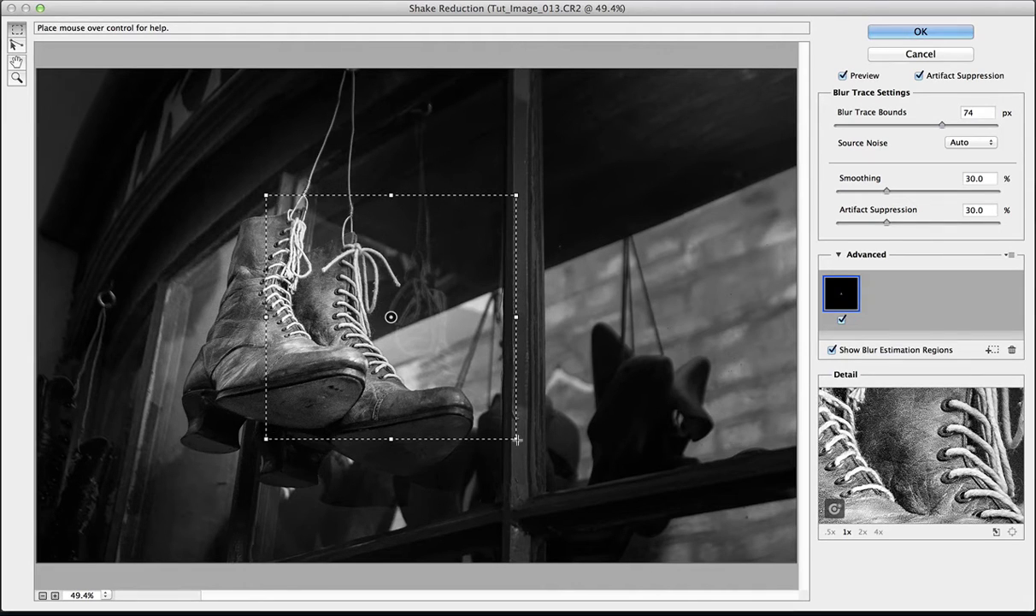
# Tighten the blur estimation region around the laces, then draw a second region over the heel.
pyautogui.moveTo(516, 439)
pyautogui.mouseDown()
pyautogui.moveTo(398, 377)
pyautogui.moveTo(371, 342)
pyautogui.mouseUp()
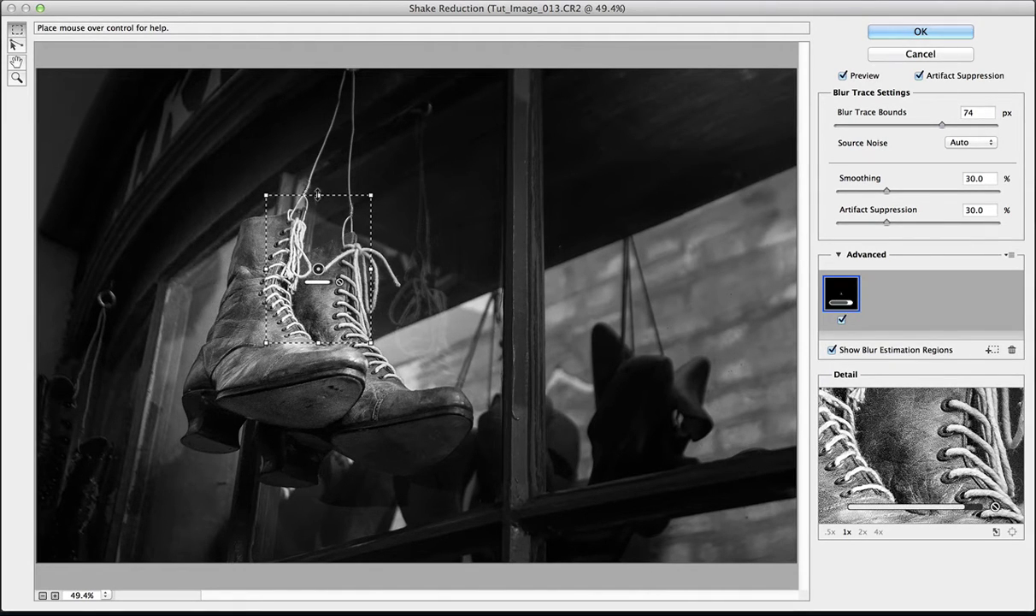
pyautogui.moveTo(318, 195); pyautogui.dragTo(318, 259)
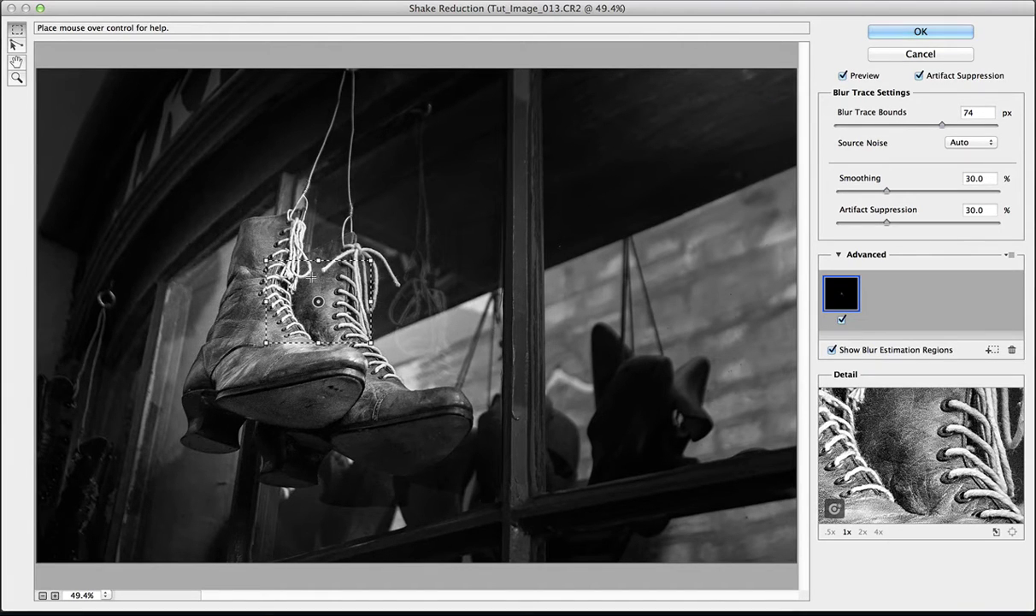
pyautogui.click(280, 292)
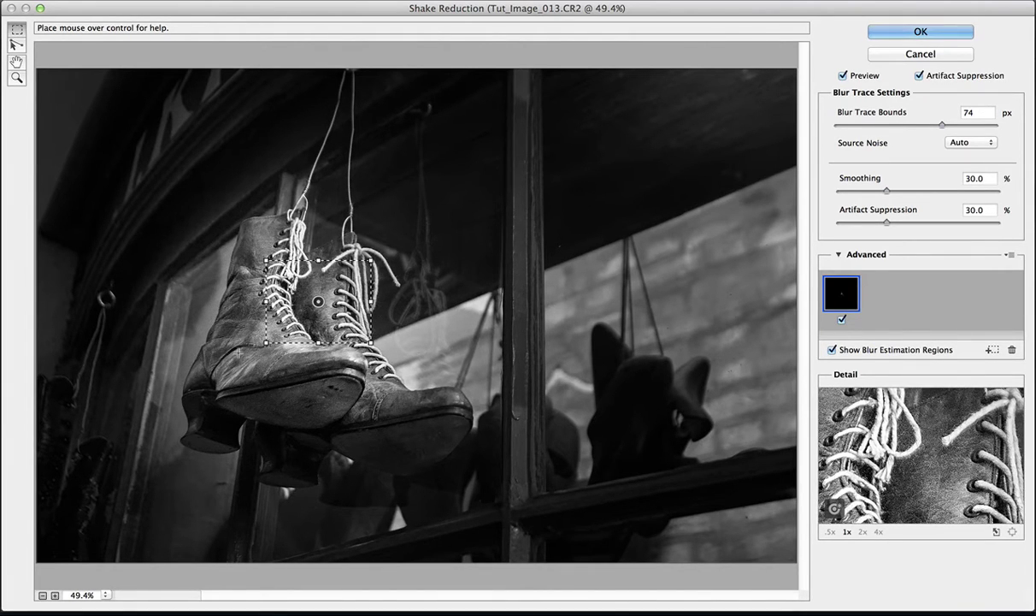
pyautogui.moveTo(237, 351); pyautogui.dragTo(289, 400)
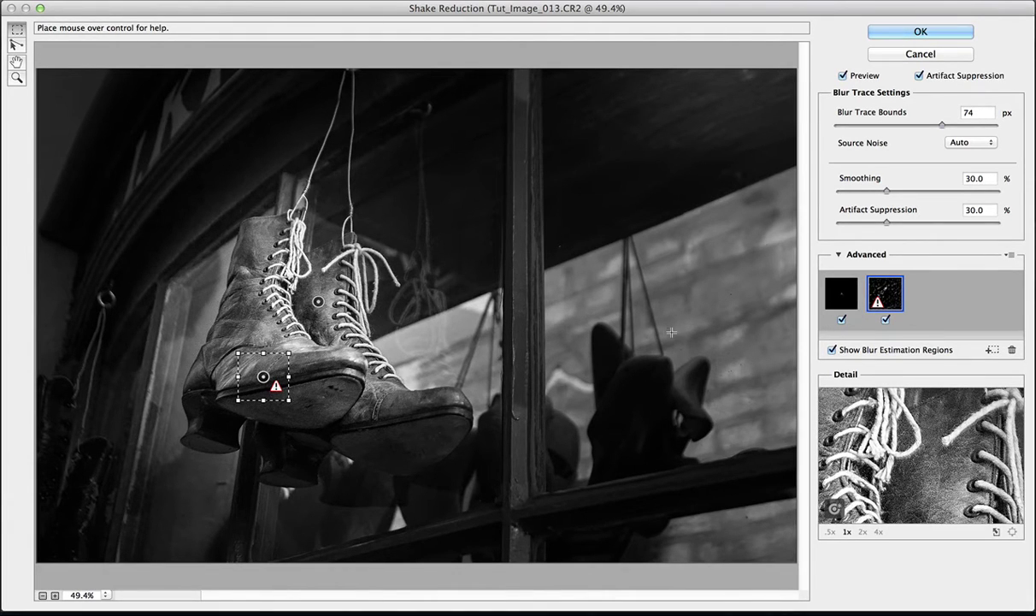
# Disable the heel trace, draw a third region on the laces, and keep only trace 1 checked.
pyautogui.click(884, 319)
pyautogui.moveTo(333, 326); pyautogui.dragTo(377, 366)
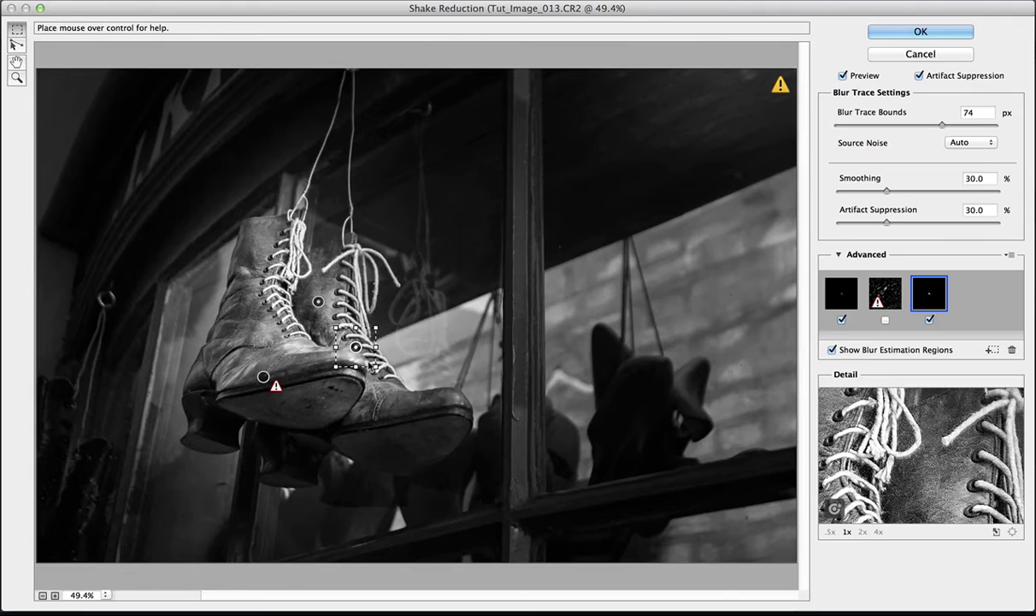
pyautogui.click(840, 318)
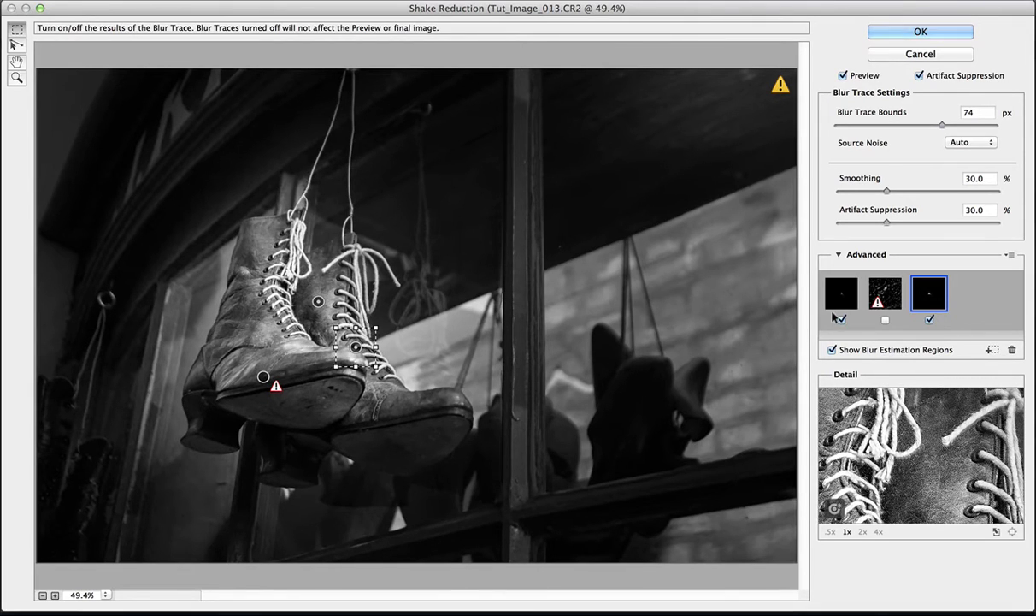
pyautogui.click(930, 319)
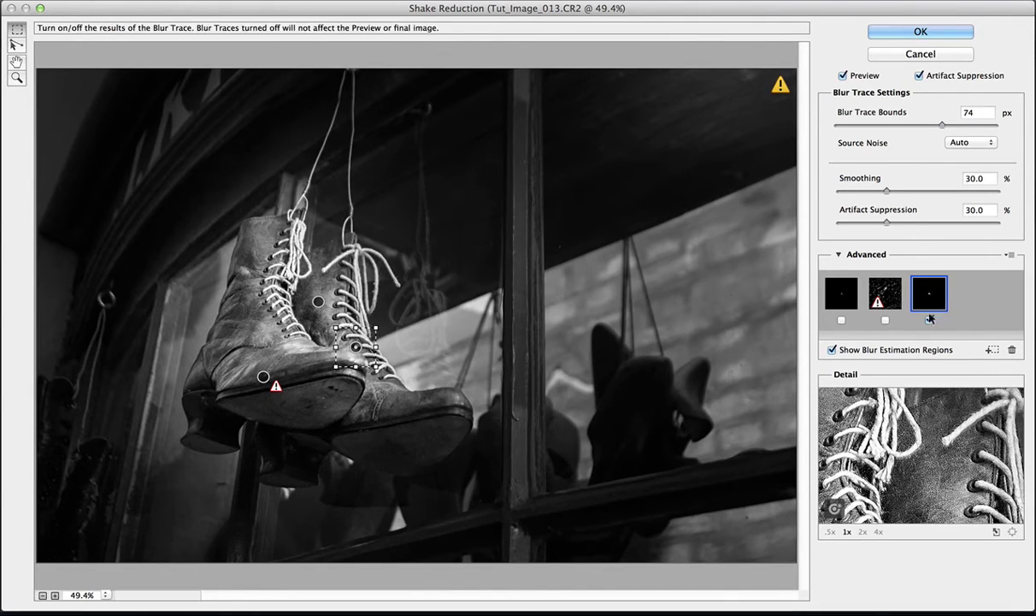
pyautogui.click(840, 318)
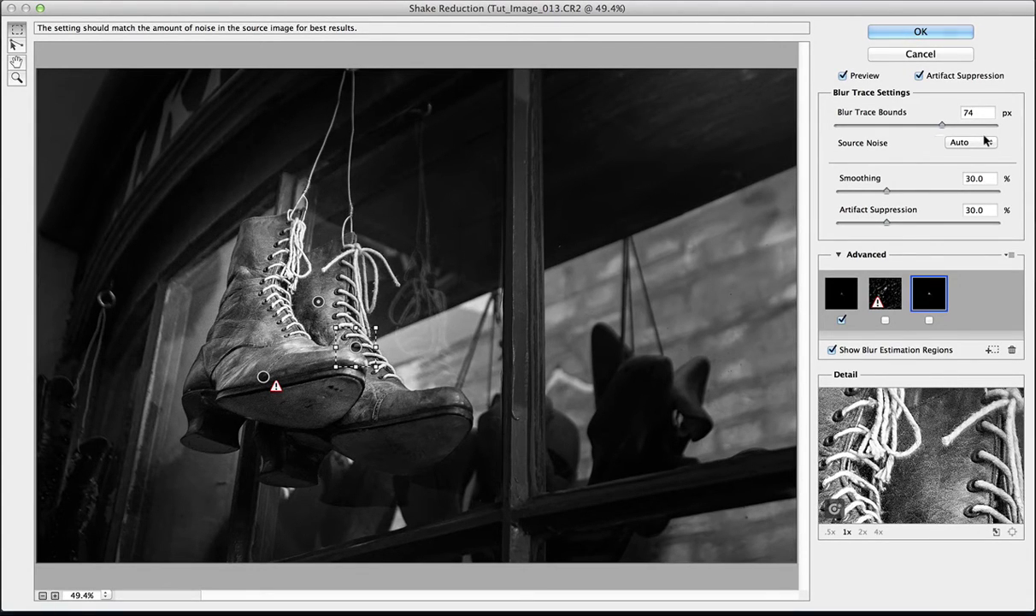
# Set Shake Reduction's Source Noise to High.
pyautogui.click(986, 142)
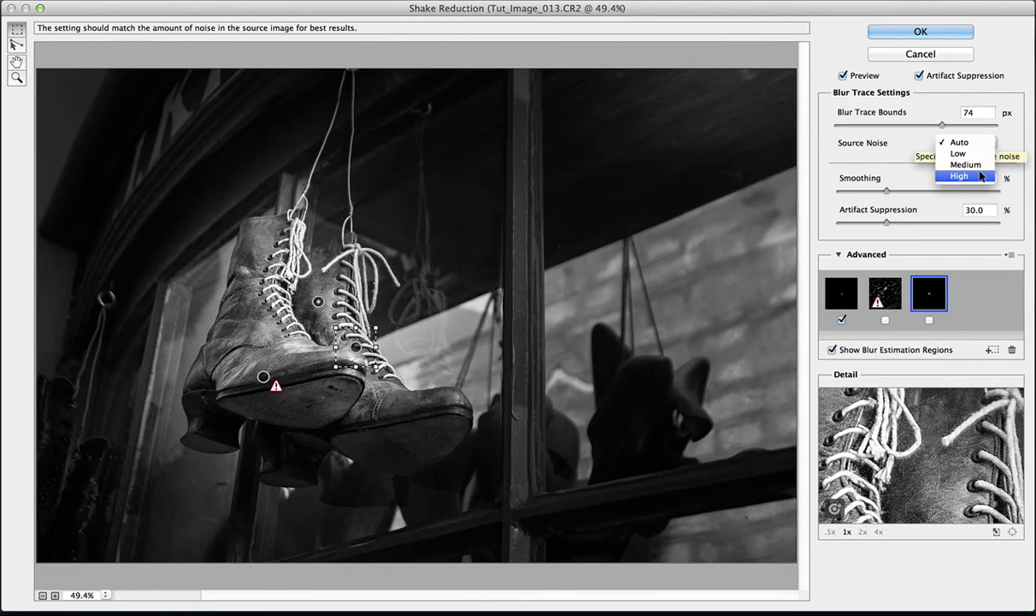
pyautogui.click(981, 175)
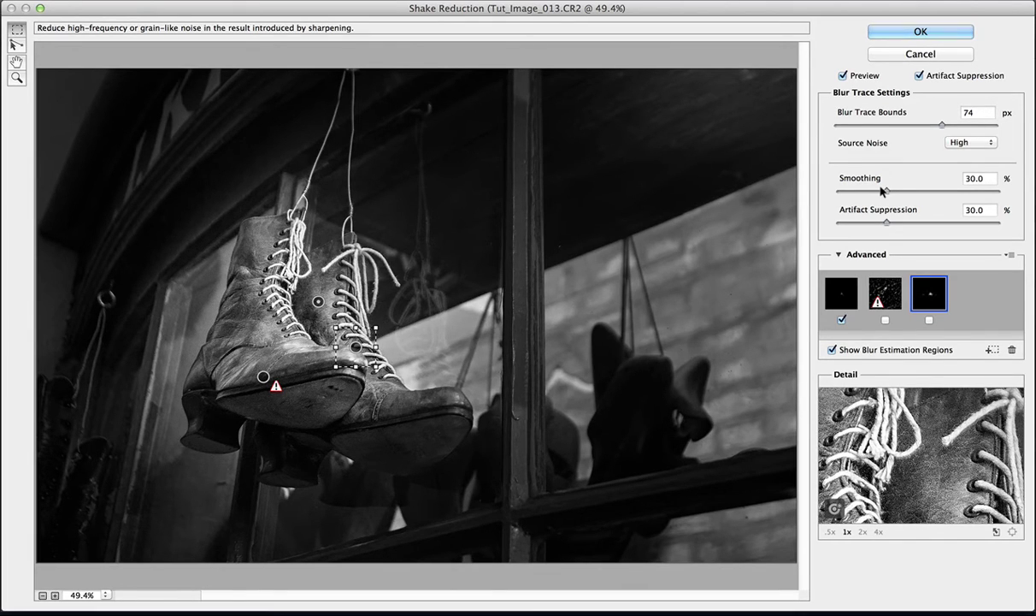
# Compare Smoothing at 100% and 0% on the current blur trace, ending at 100%.
pyautogui.moveTo(883, 190); pyautogui.dragTo(1030, 176)
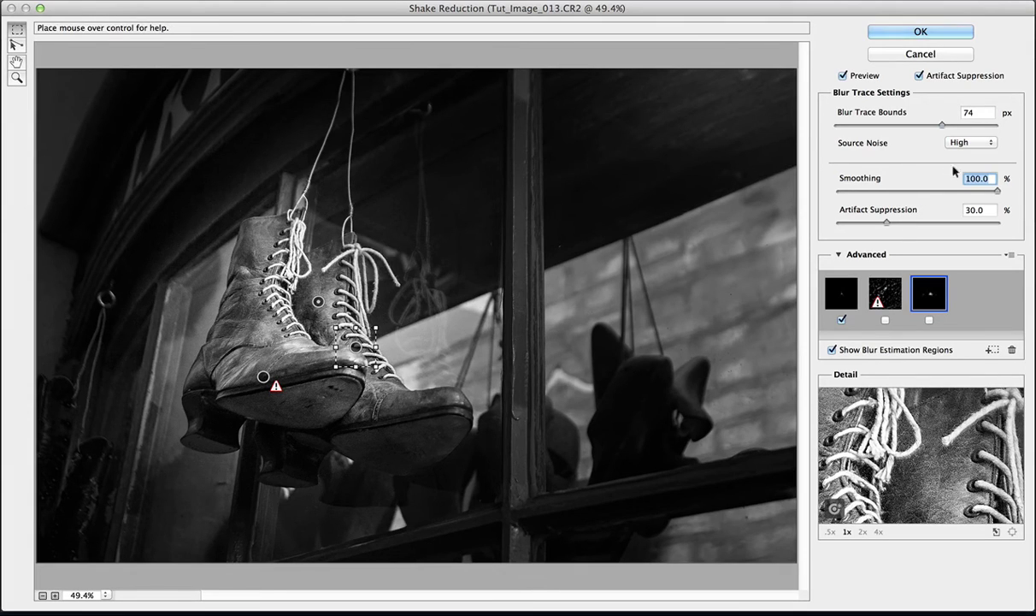
pyautogui.moveTo(941, 190); pyautogui.dragTo(814, 199)
pyautogui.press('Tab')
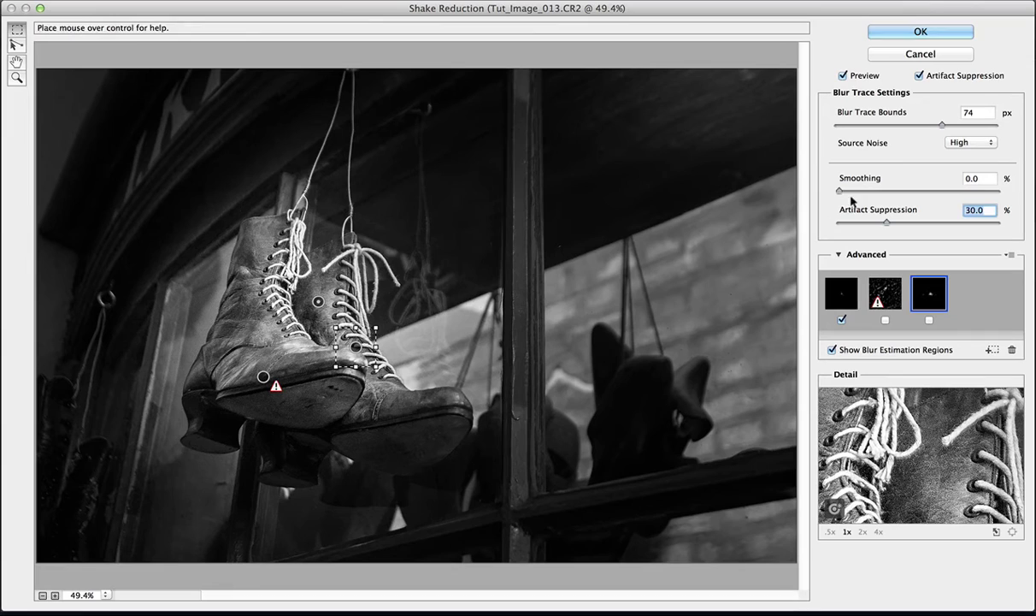
pyautogui.moveTo(839, 189); pyautogui.dragTo(1017, 194)
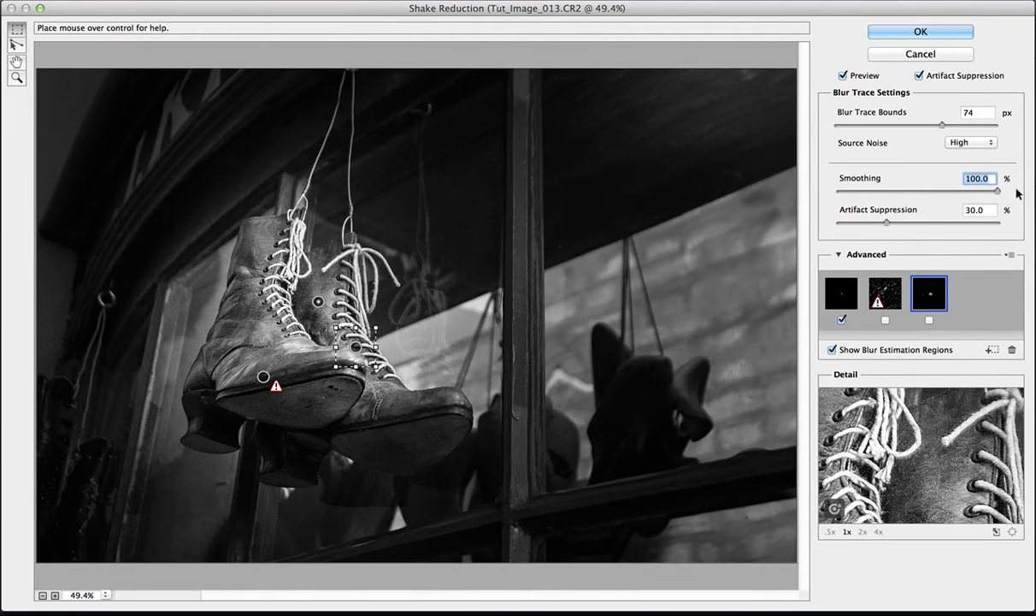
# Select the first blur trace and swing its Smoothing from 100% back to 0%.
pyautogui.click(838, 295)
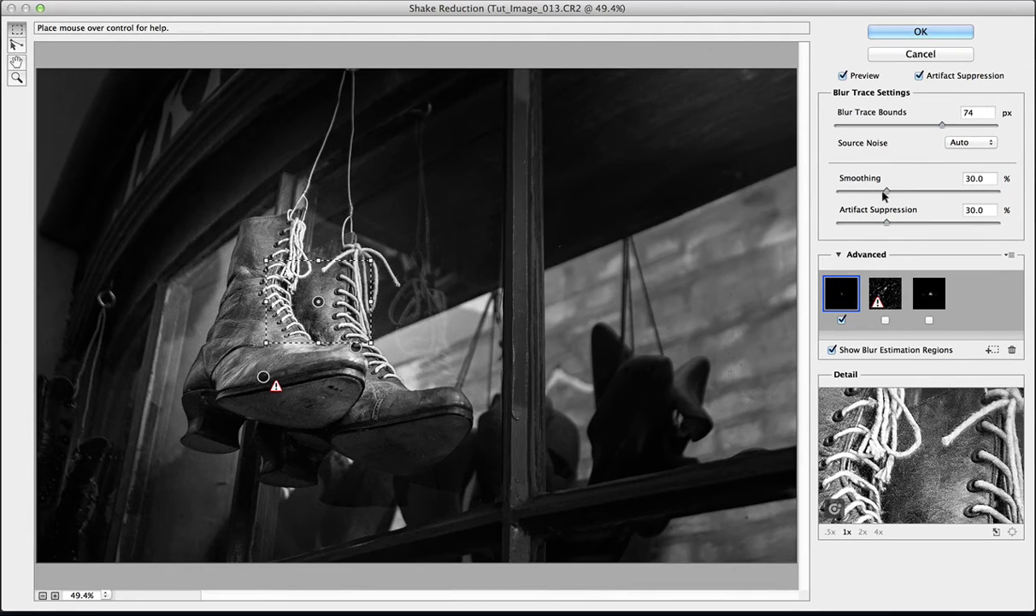
pyautogui.moveTo(886, 190); pyautogui.dragTo(984, 210)
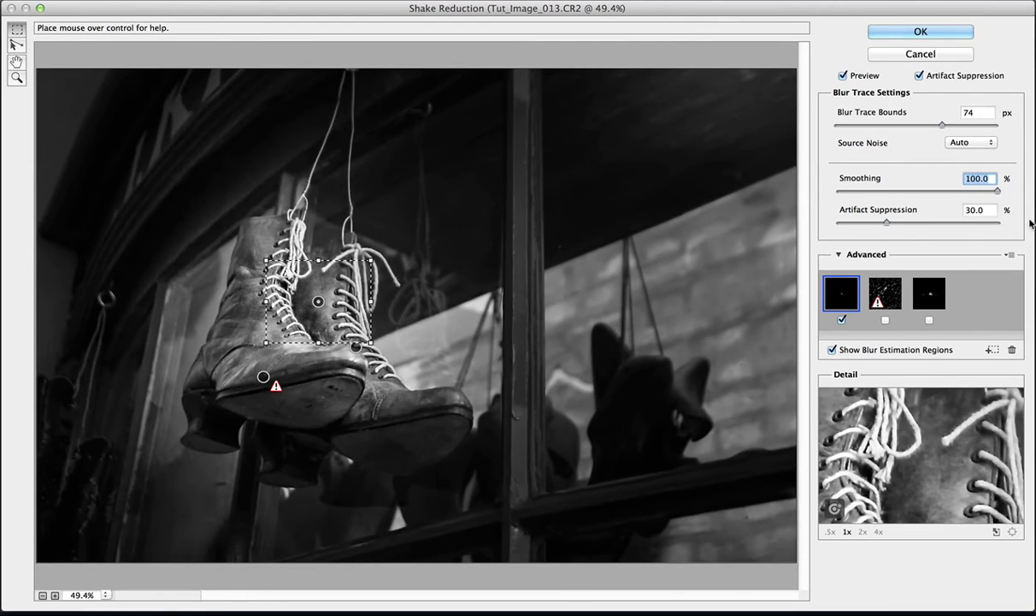
pyautogui.moveTo(996, 190); pyautogui.dragTo(826, 190)
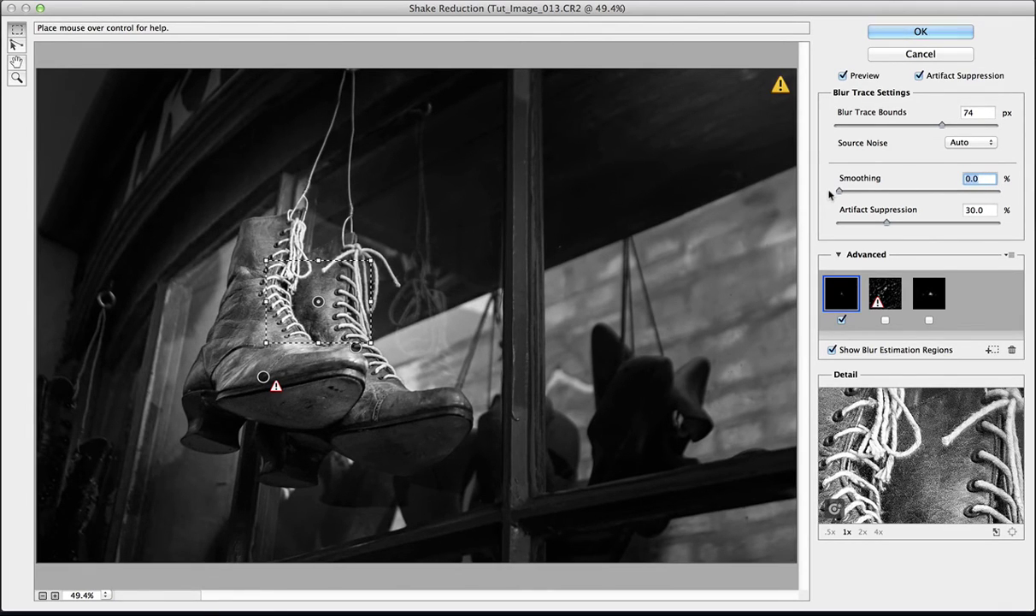
# Set Smoothing to 56.8%, then try Artifact Suppression at 100% and 0% before settling on 76.8%.
pyautogui.moveTo(838, 191); pyautogui.dragTo(921, 195)
pyautogui.moveTo(919, 193)
pyautogui.mouseDown()
pyautogui.moveTo(934, 190)
pyautogui.moveTo(923, 188)
pyautogui.mouseUp()
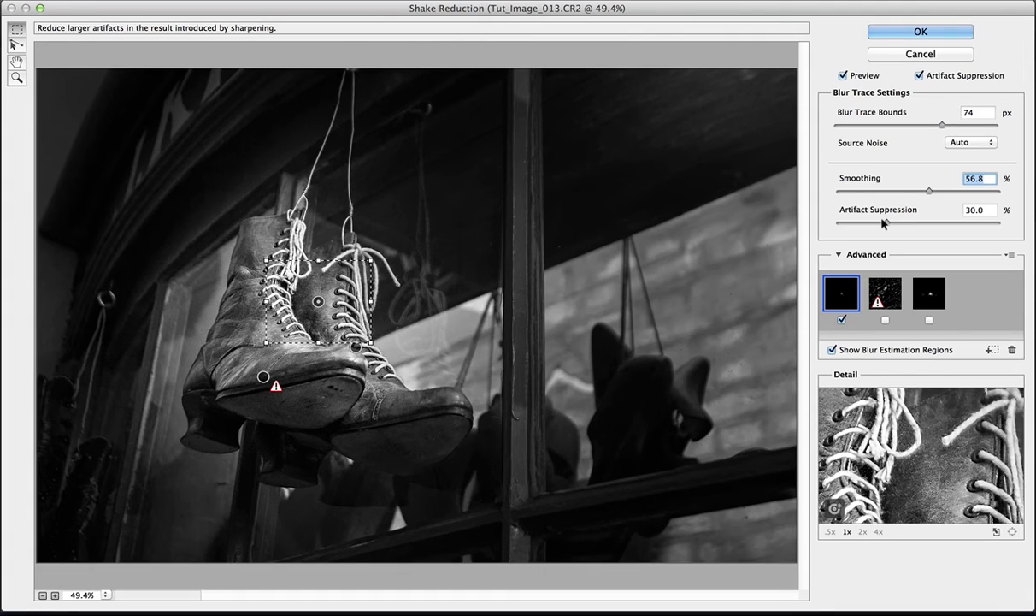
pyautogui.moveTo(885, 223); pyautogui.dragTo(1031, 224)
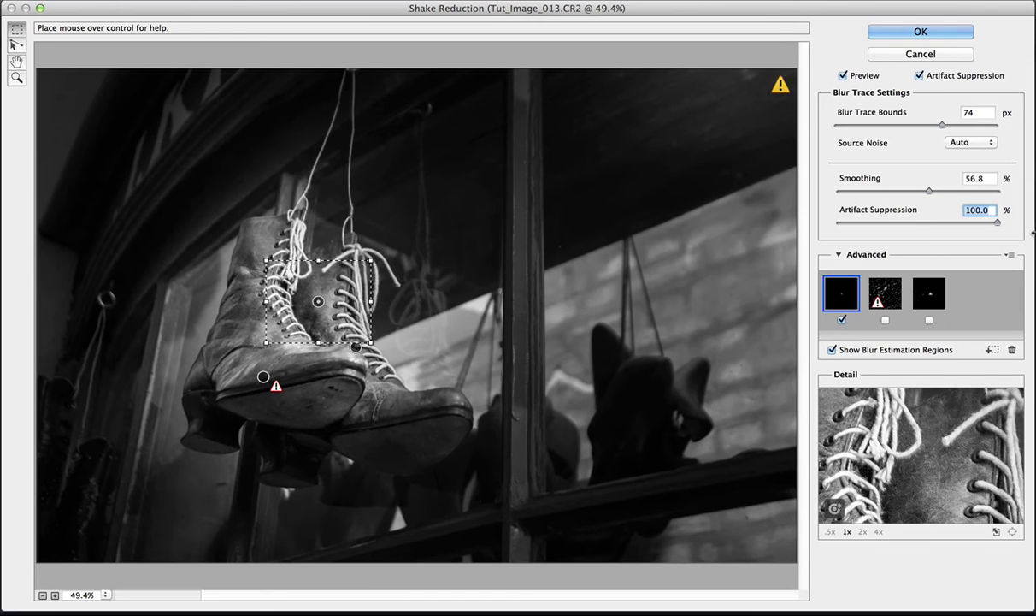
pyautogui.moveTo(944, 210); pyautogui.dragTo(778, 219)
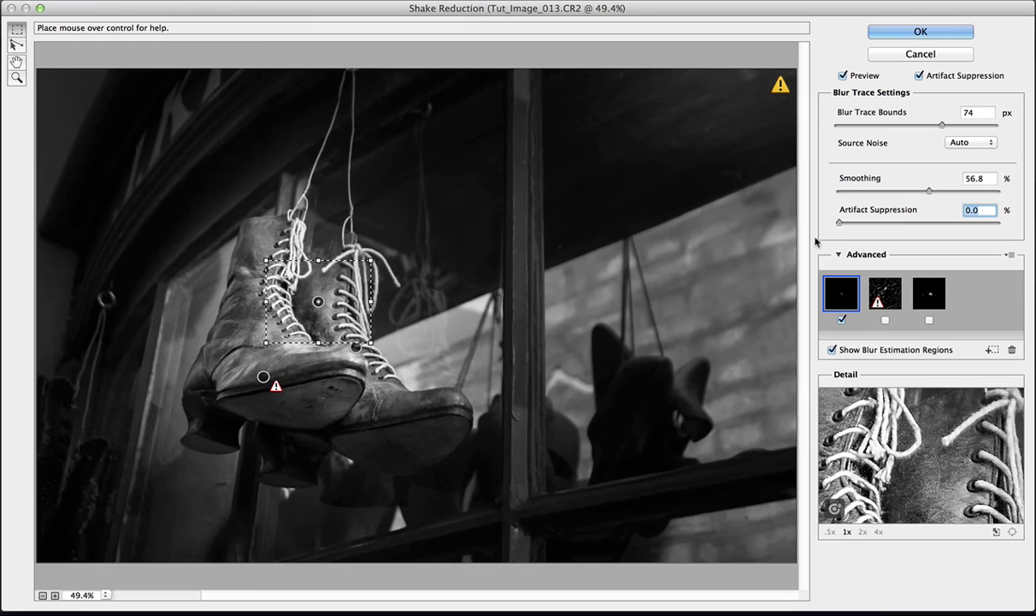
pyautogui.moveTo(791, 213); pyautogui.dragTo(961, 225)
# Commit the Artifact Suppression value and apply Shake Reduction as a smart filter on Layer 0.
pyautogui.click(927, 472)
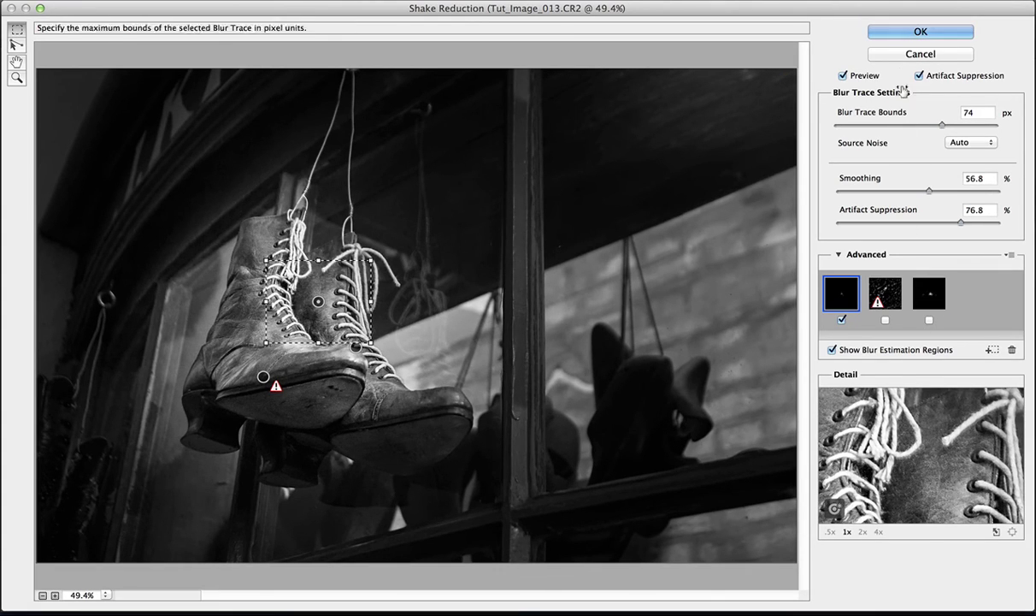
pyautogui.click(908, 32)
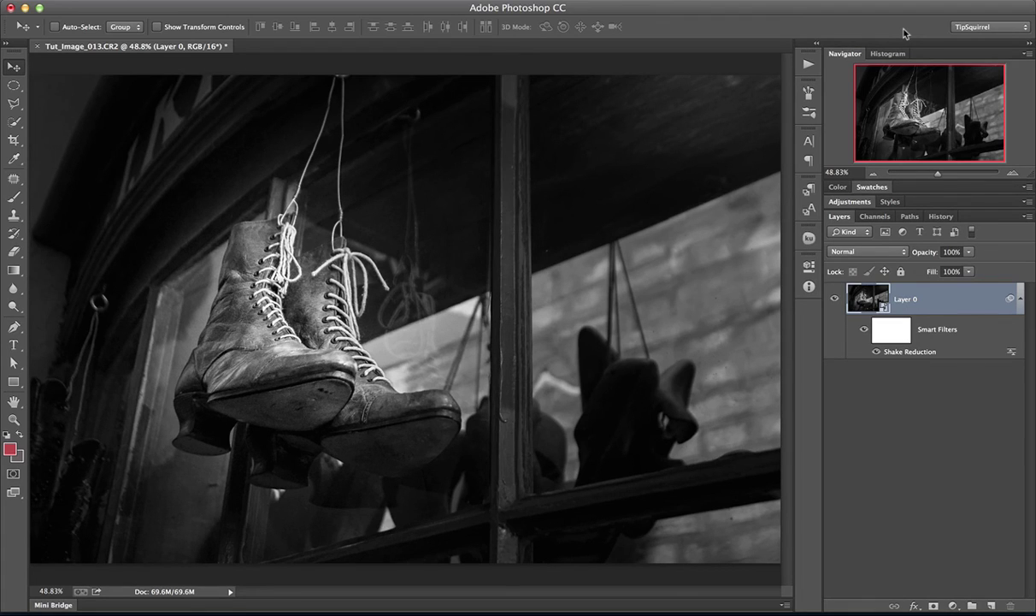
pyautogui.click(332, 4)
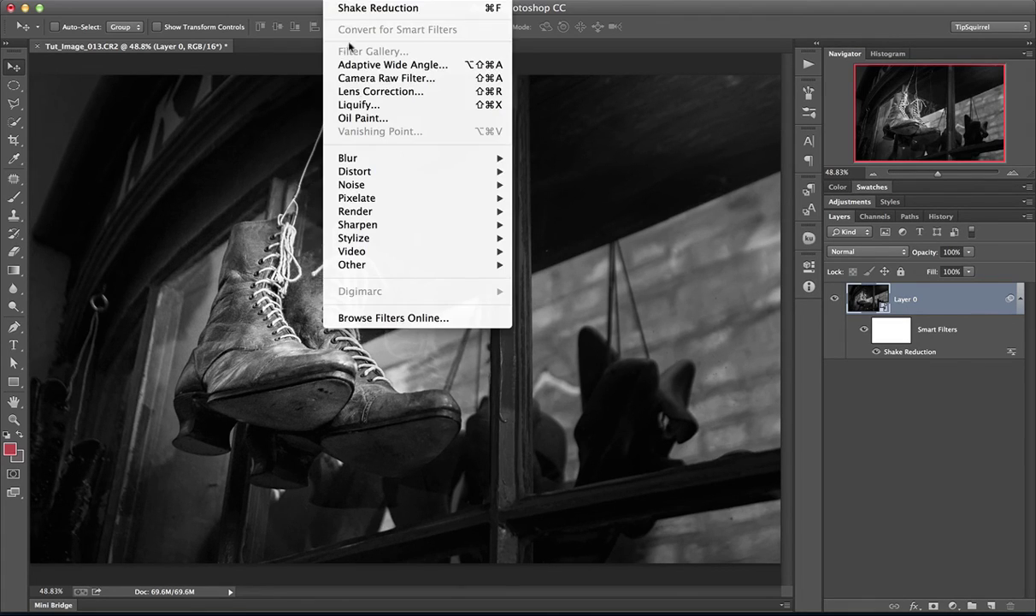
pyautogui.moveTo(389, 224)
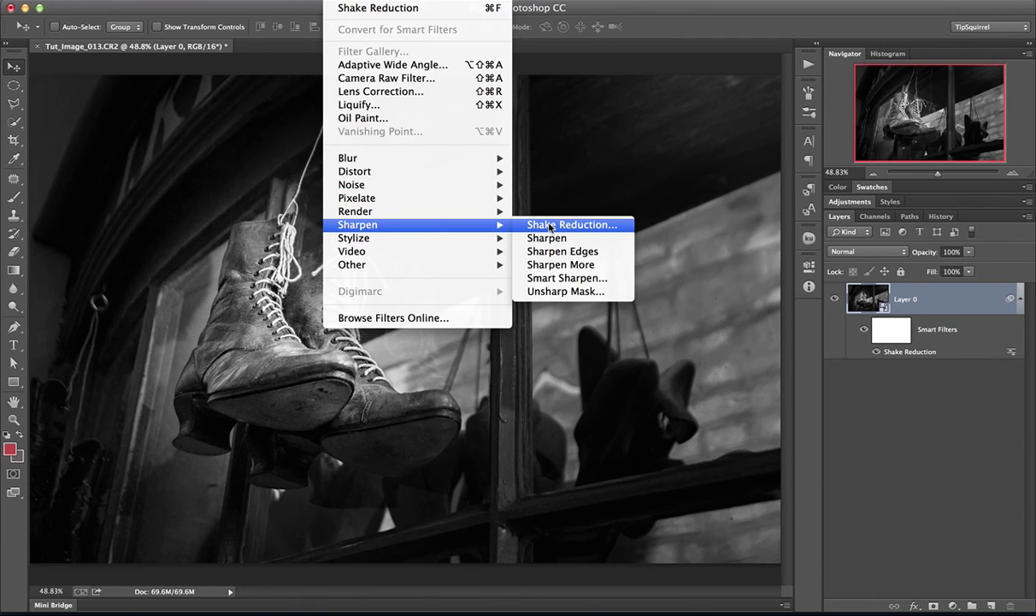
pyautogui.click(825, 391)
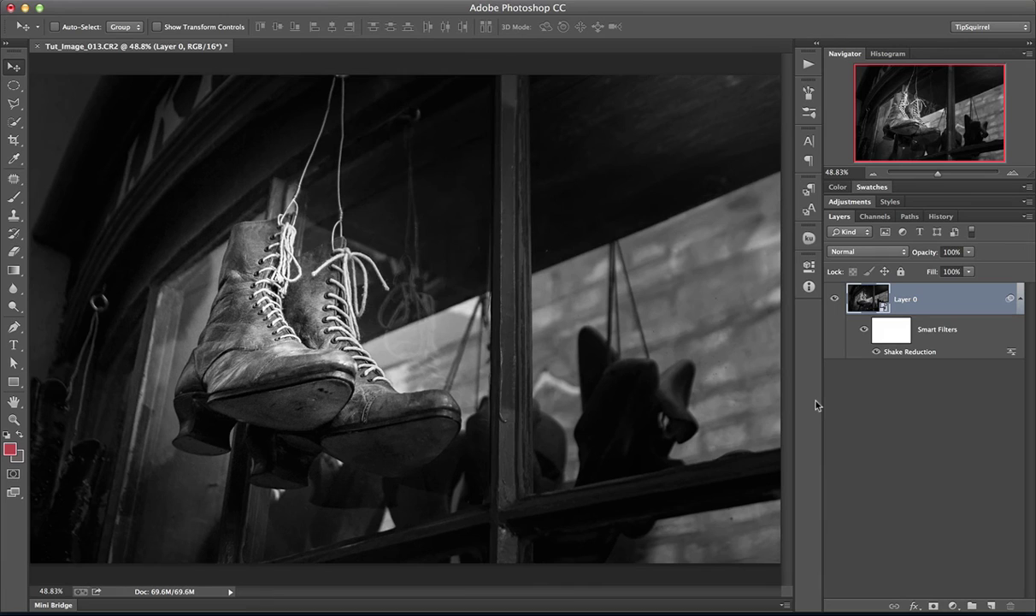
pyautogui.press('super+1')
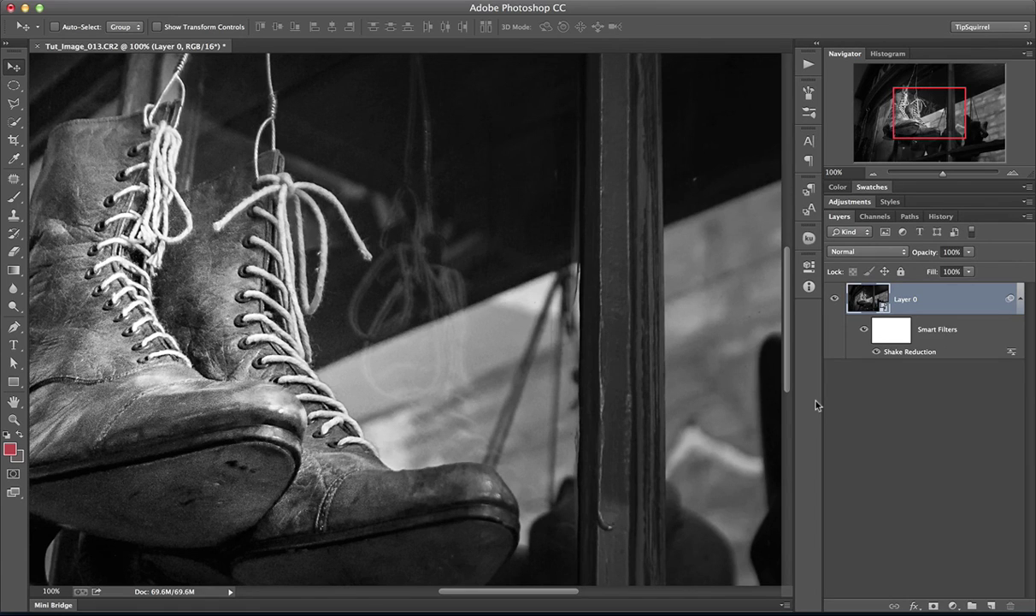
pyautogui.press('super+0')
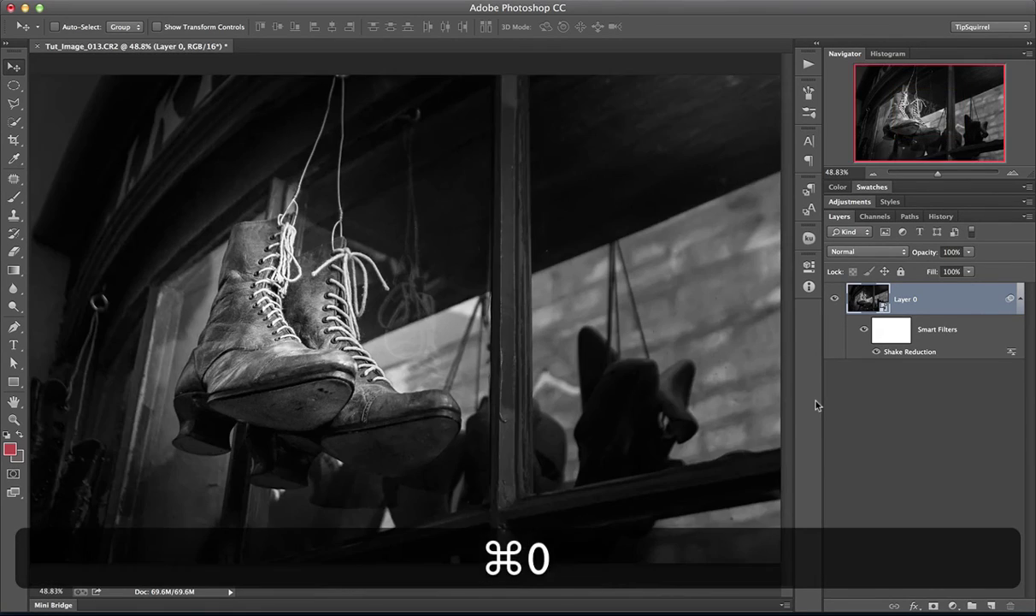